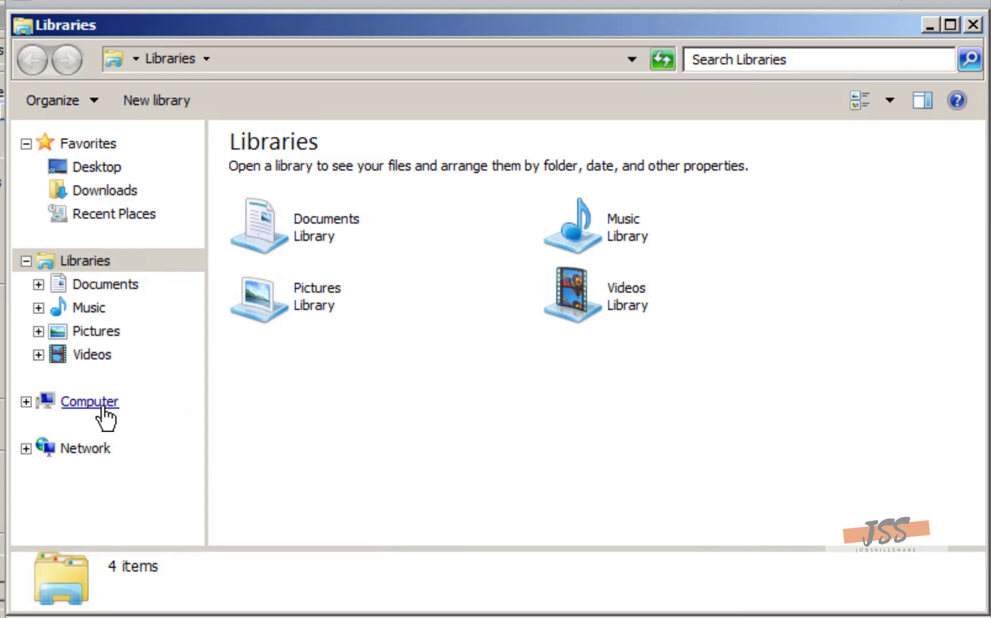
View Local Disk (C:) details, showing only 2.38 GB free of 99.8 GB
click(104, 406)
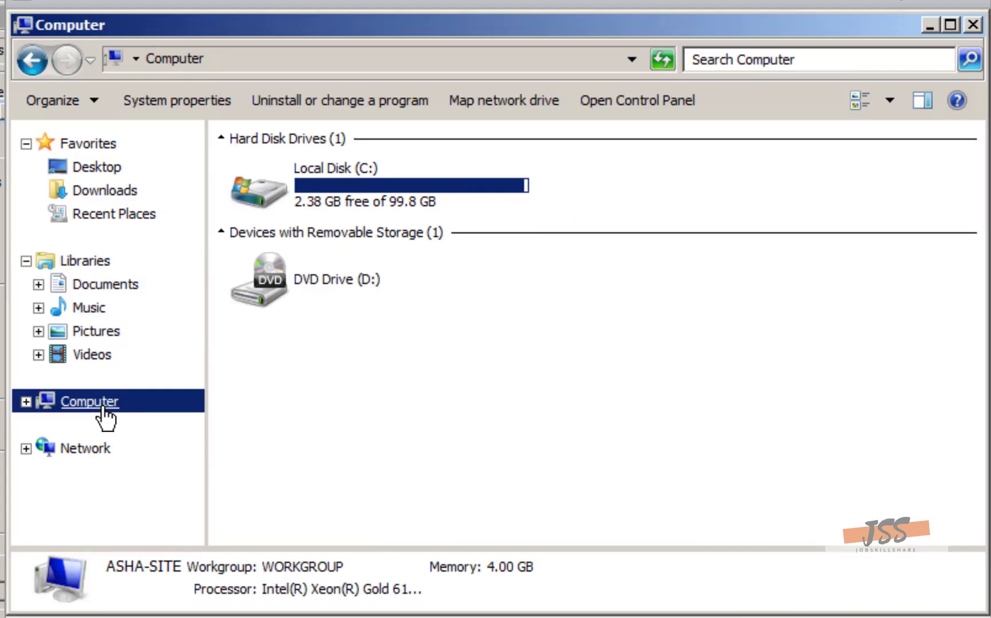
click(324, 215)
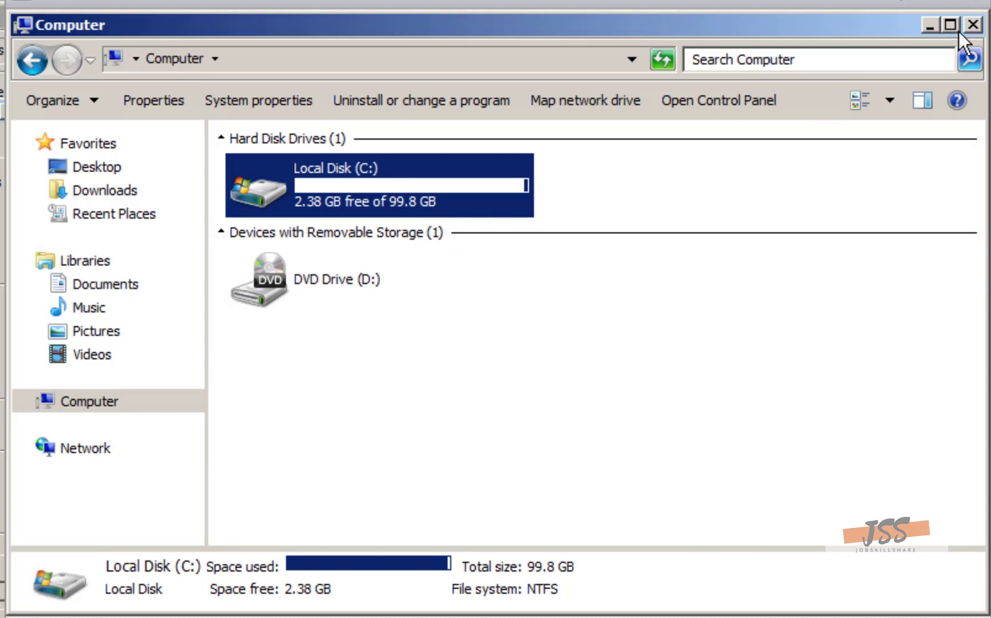
Return to SpaceSniffer's C: map, where HTTPERR holds 26.6 GB in 27264 items
click(973, 26)
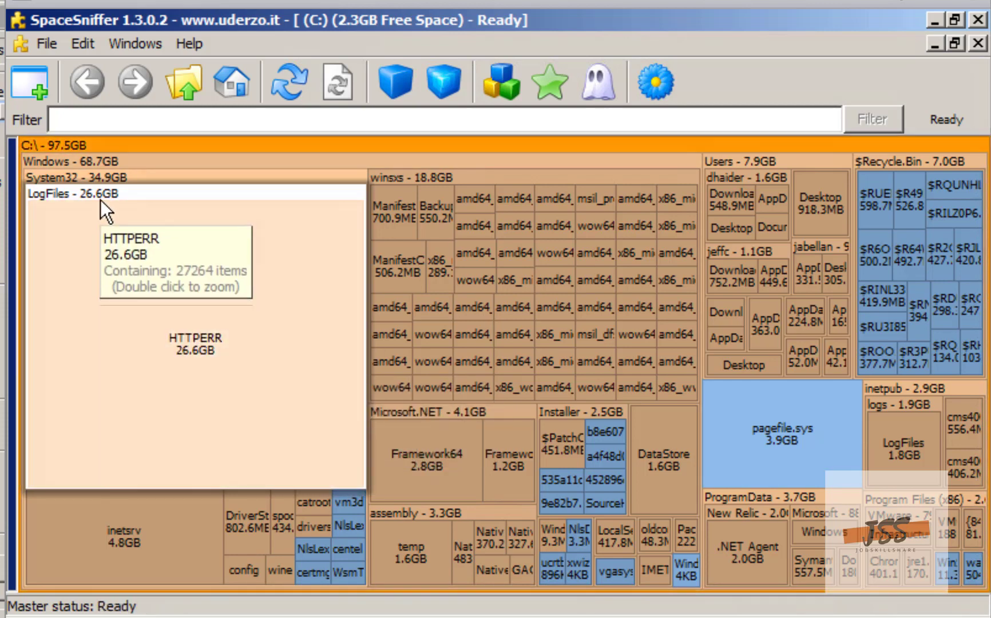
Open HTTPERR in Explorer and sort its 27,264 httperr logs by date modified
right_click(115, 205)
key(Escape)
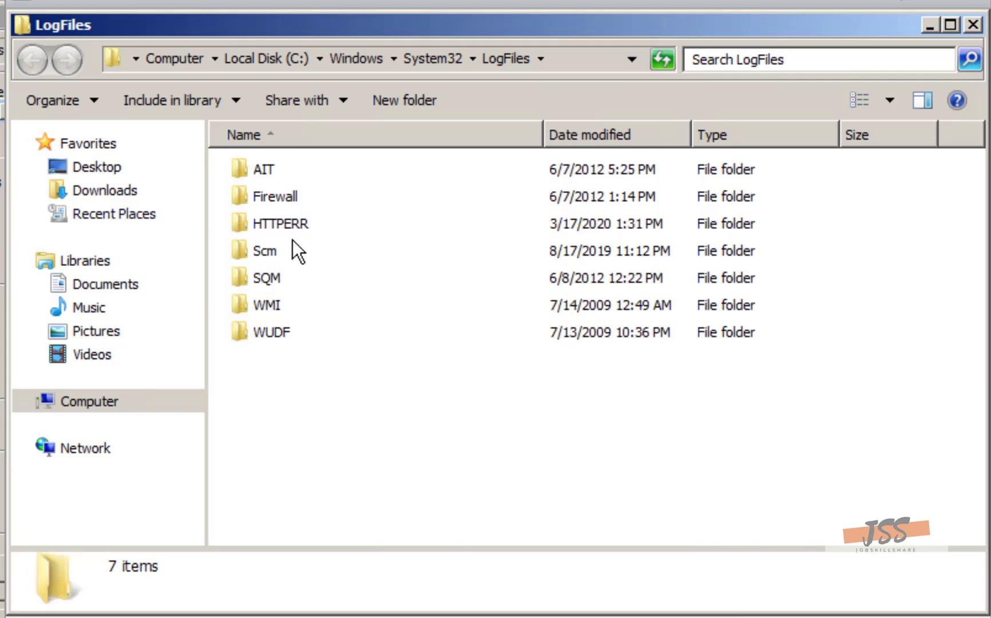
double_click(266, 227)
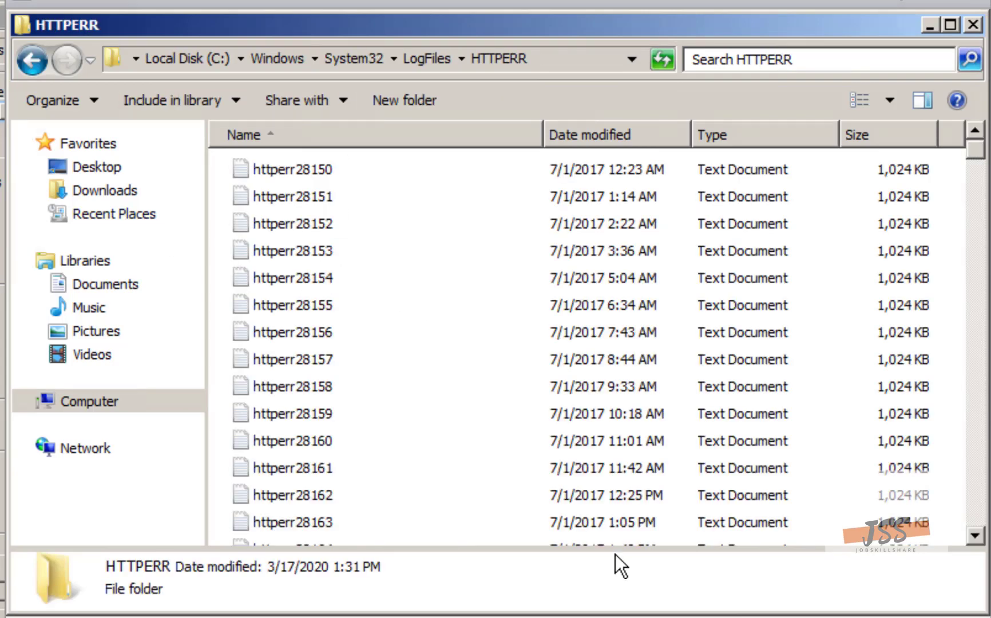
click(351, 350)
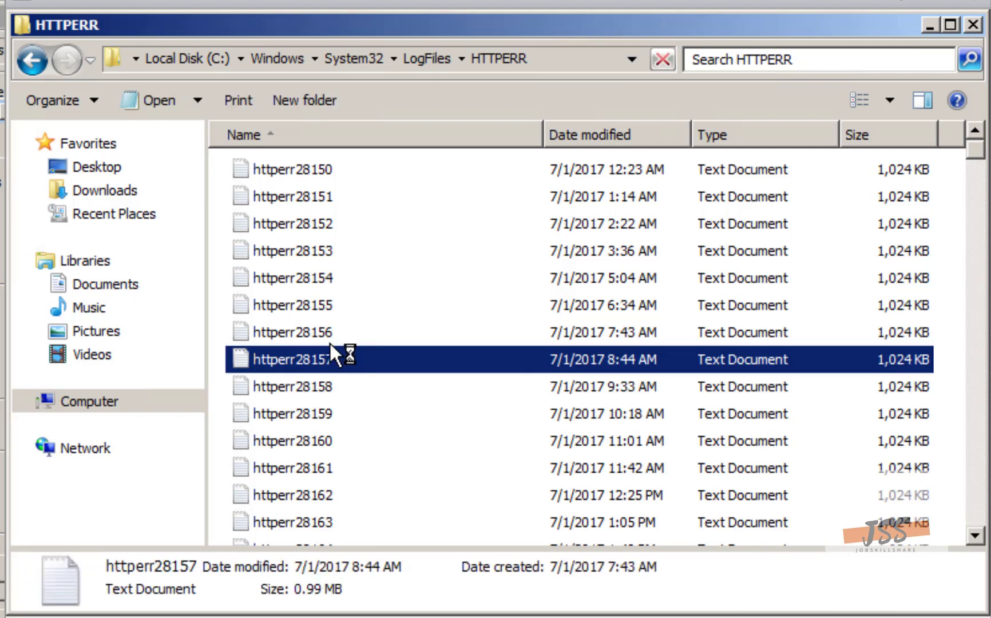
click(586, 141)
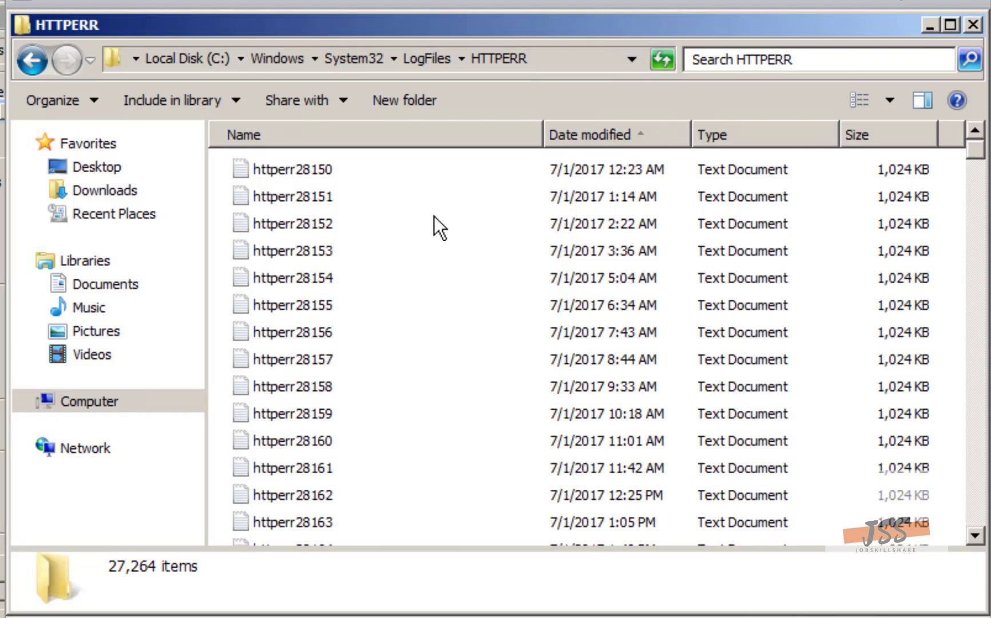
Keep the logs in oldest-first date order and scroll to the newest files at the bottom
click(312, 203)
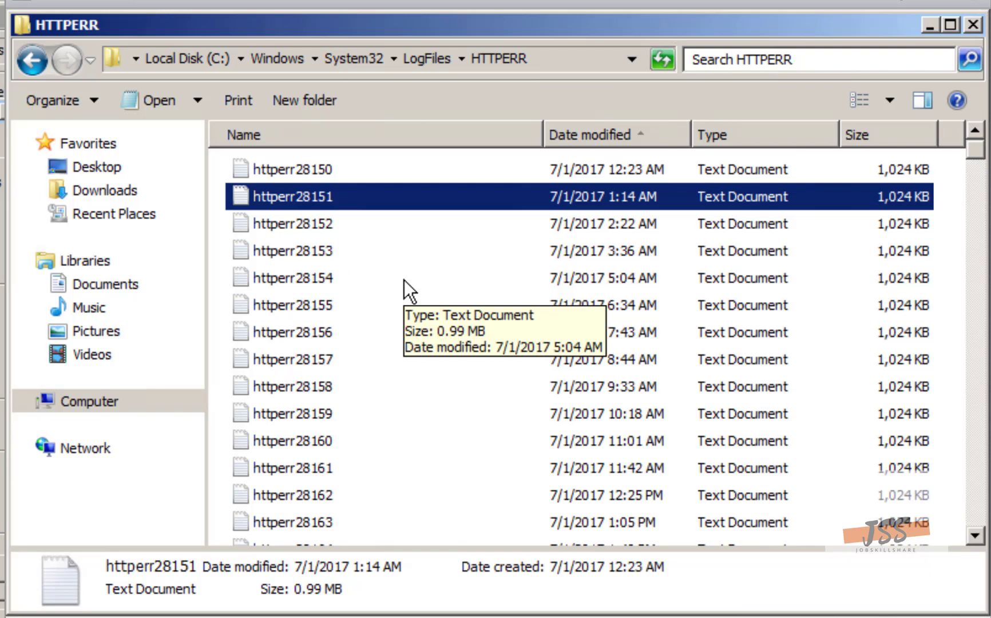
click(629, 142)
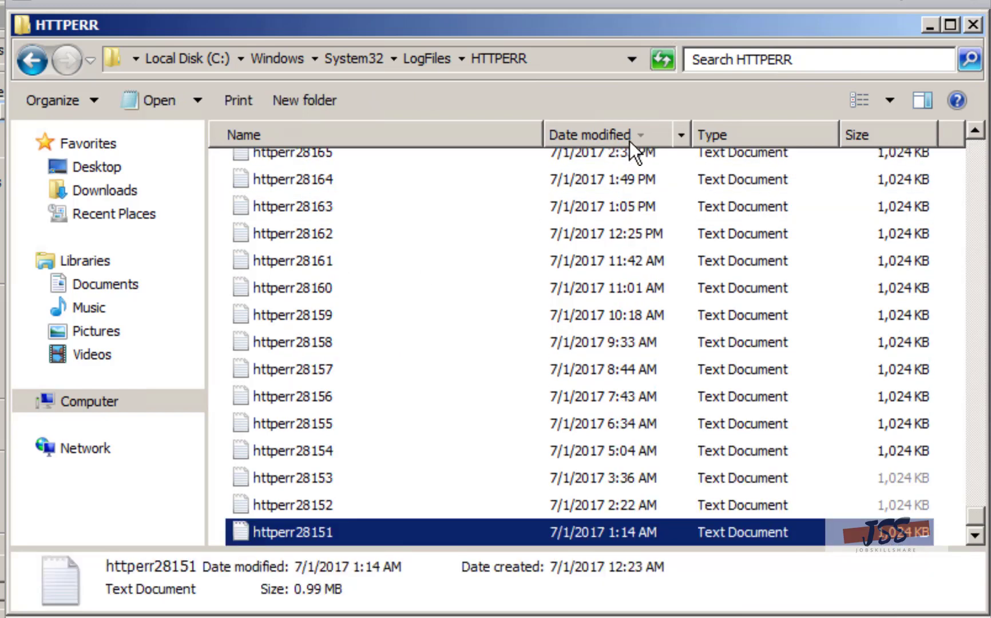
click(630, 141)
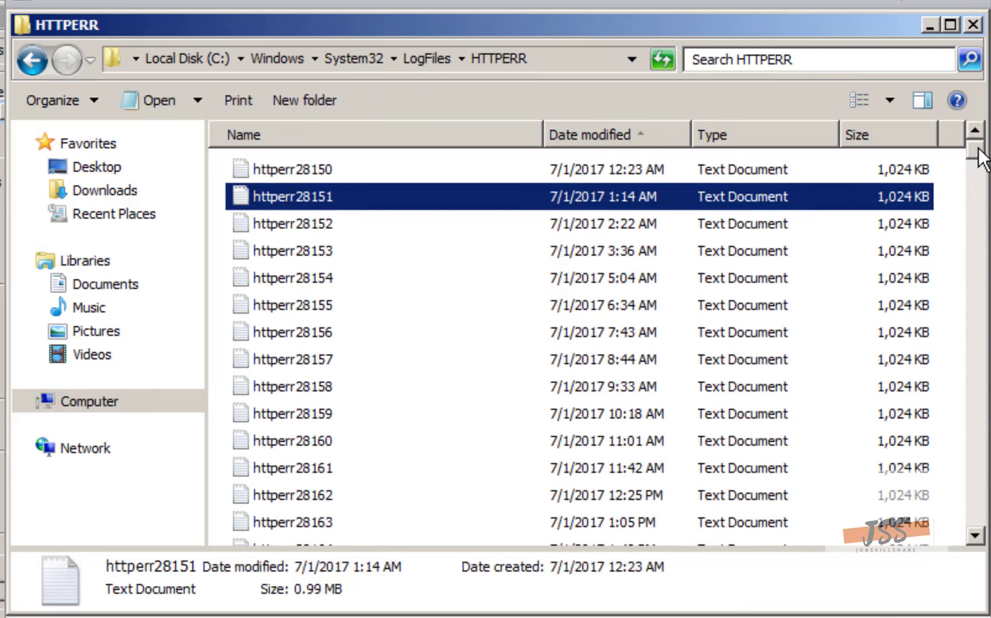
drag(970, 150, 974, 526)
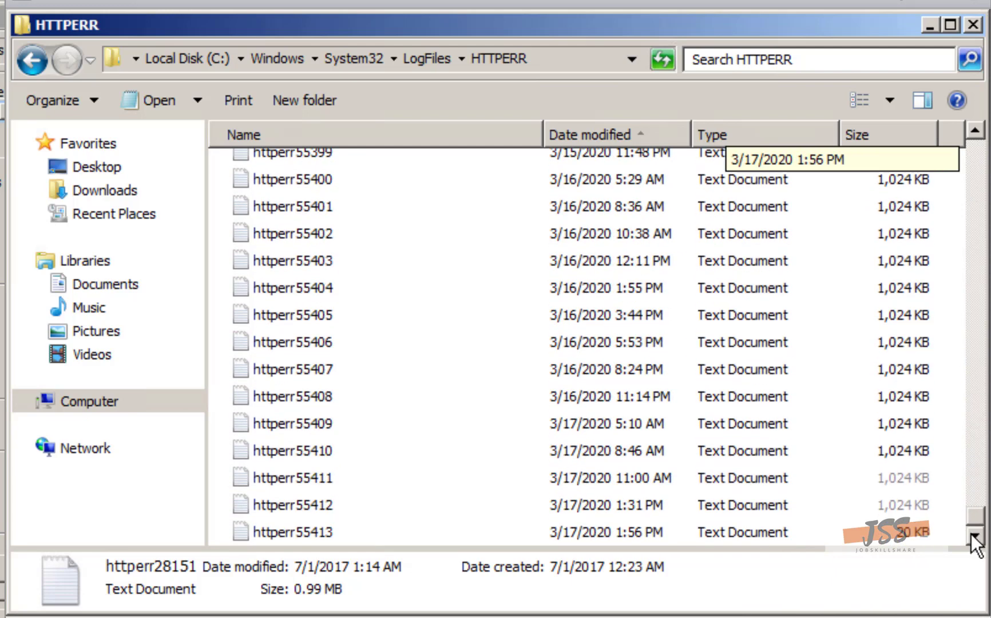
drag(965, 540, 917, 539)
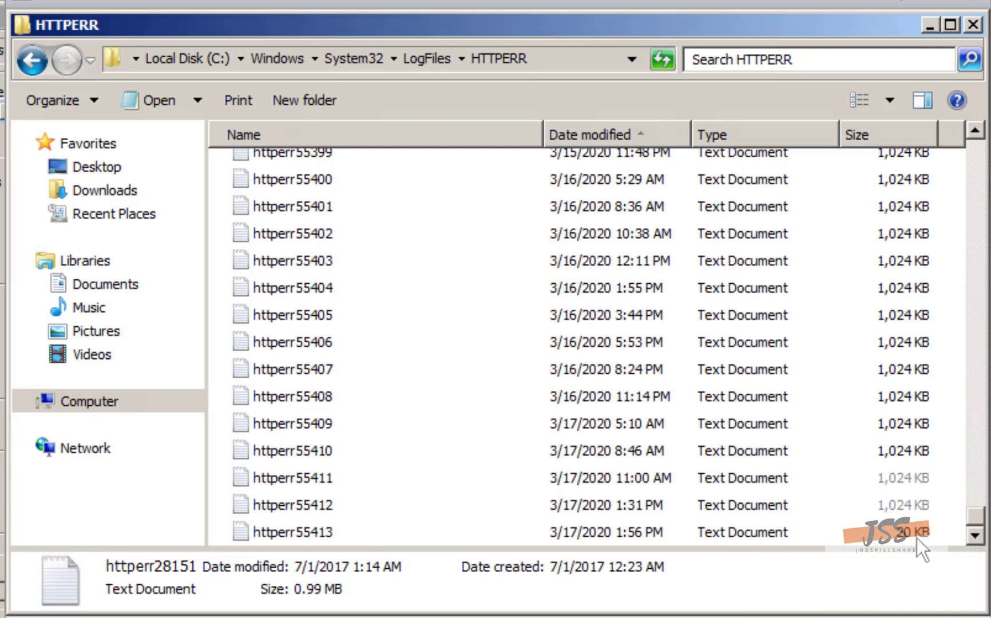
Delete all logs except httperr55410 and httperr55413, sending them to the Recycle Bin
click(378, 449)
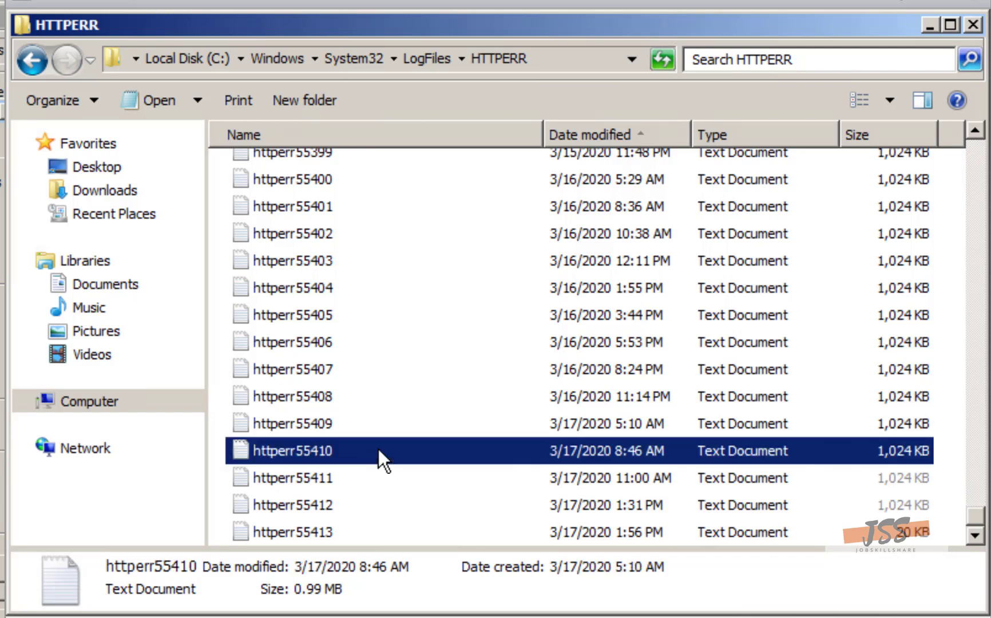
key(ctrl+a)
ctrl+click(377, 449)
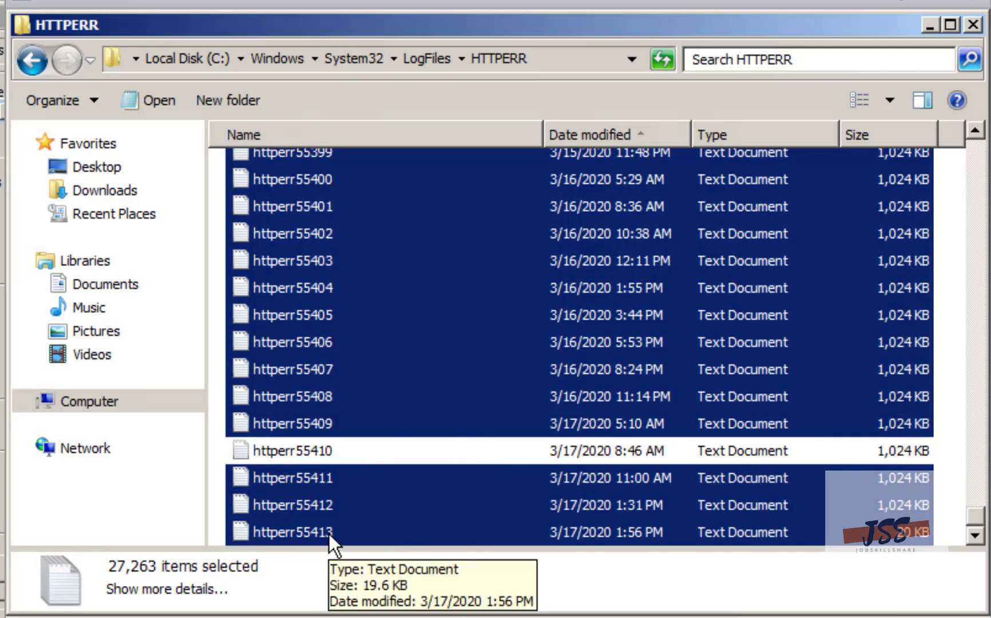
ctrl+click(329, 534)
right_click(335, 502)
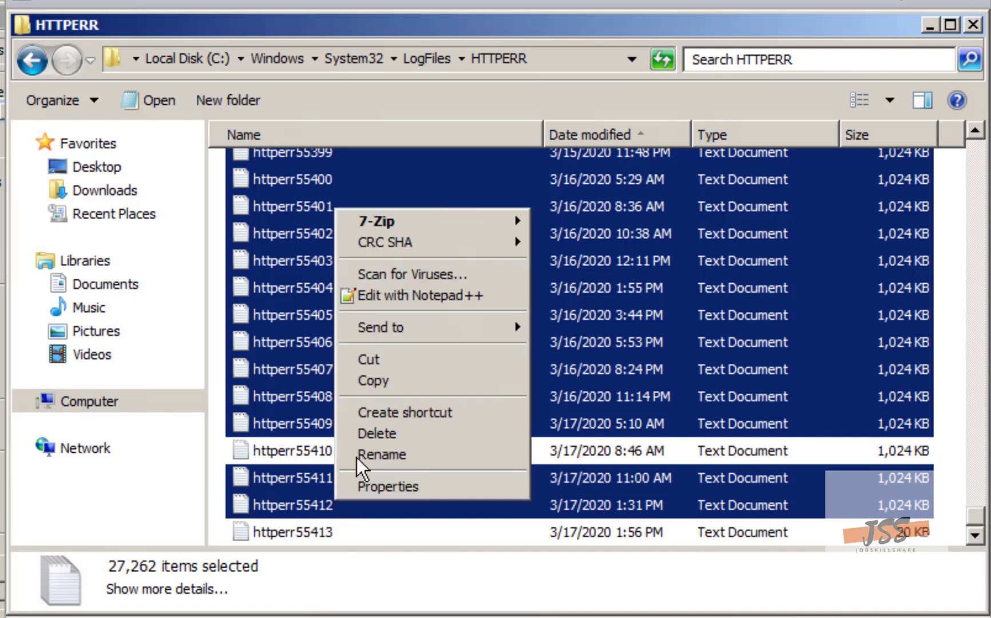
click(369, 429)
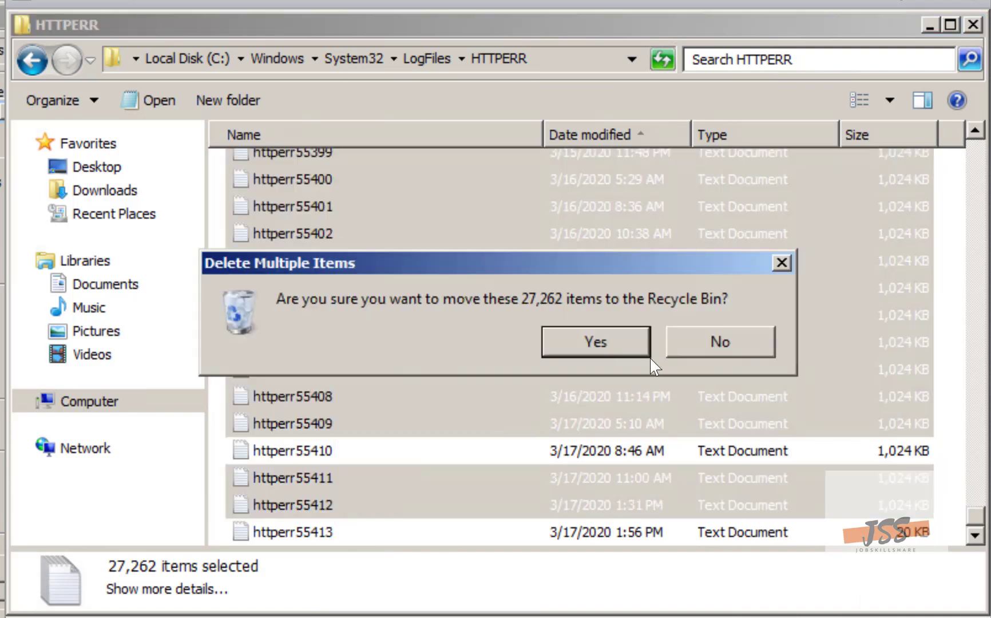
click(651, 362)
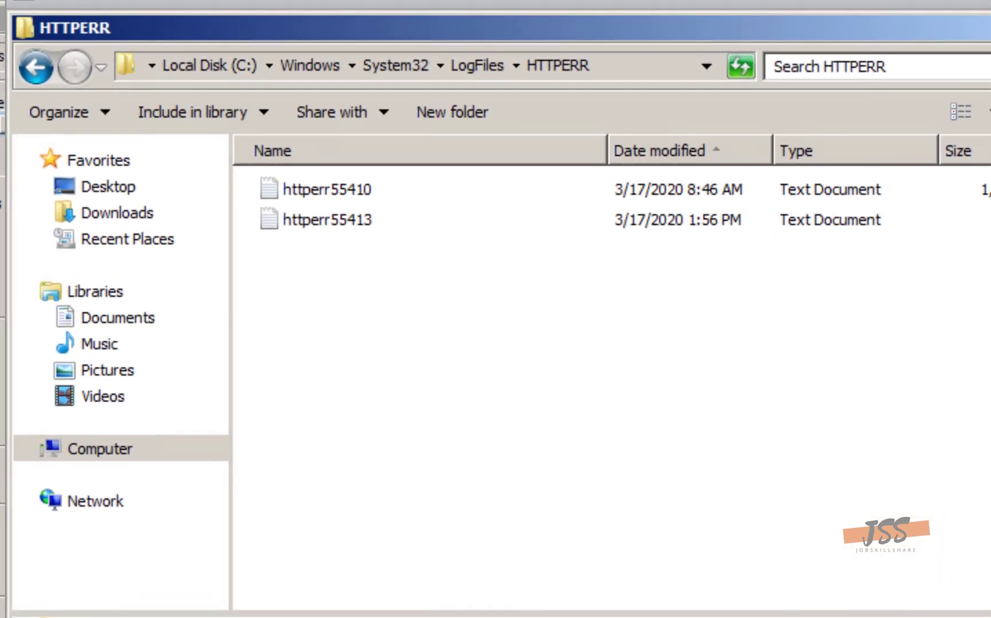
Check through Start > Computer that Local Disk (C:) now has 28.9 GB free of 99.8 GB
key(super)
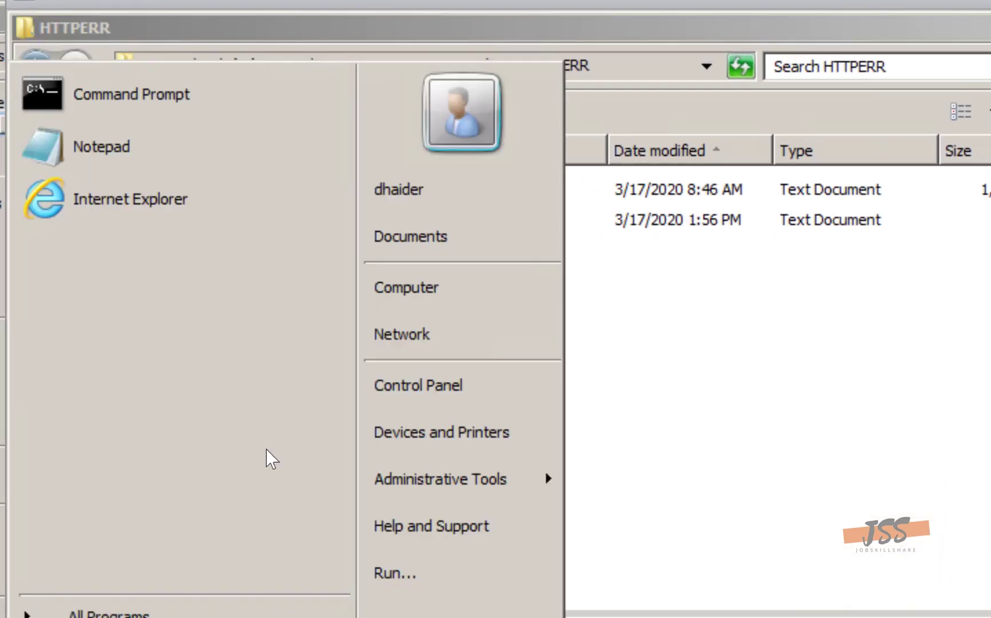
click(433, 290)
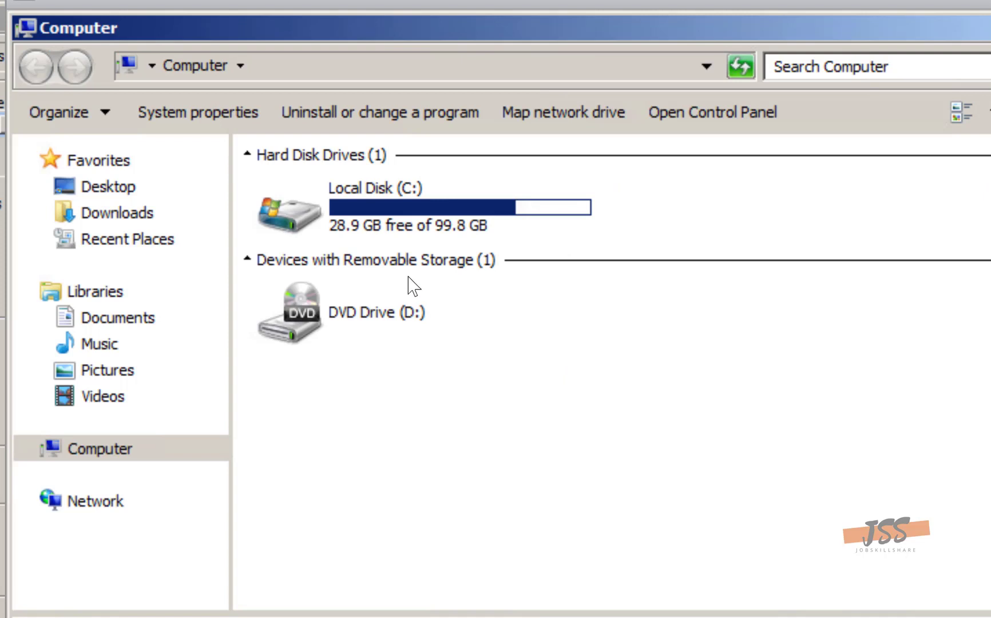
click(401, 214)
click(434, 536)
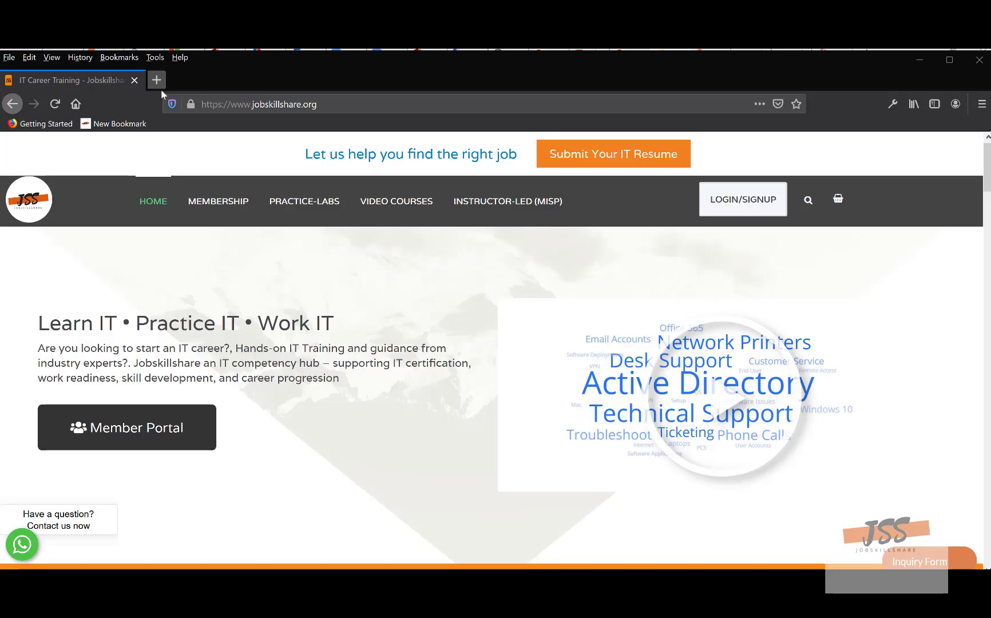
Go to youtube.com in a new private browser tab
click(161, 81)
text(you)
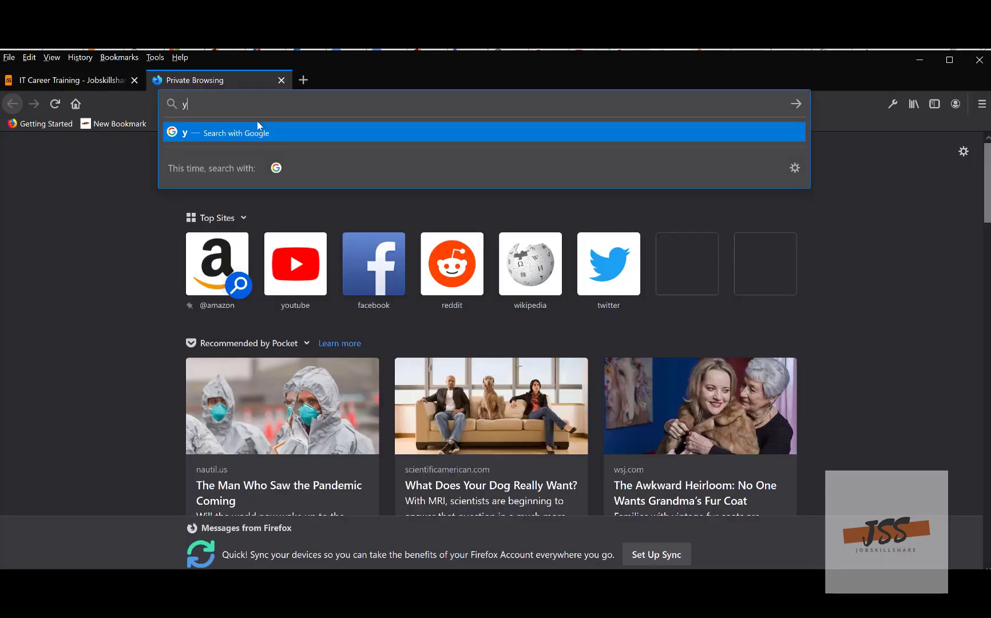
key(BackSpace)
text(utube.com)
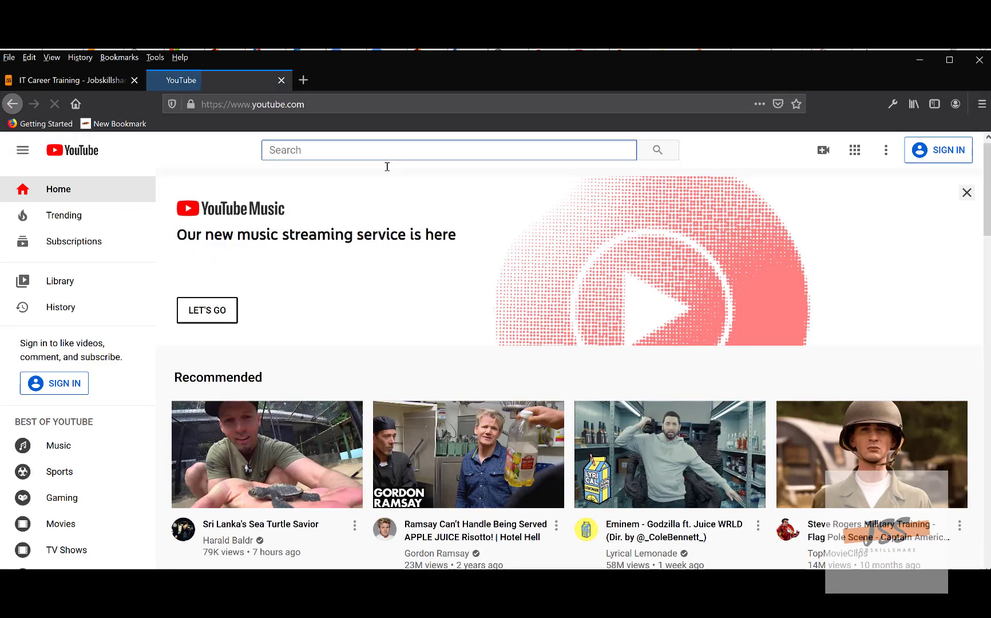
Search YouTube for 'jobskillshare spacesniffer'
click(386, 165)
text(jobskillshare )
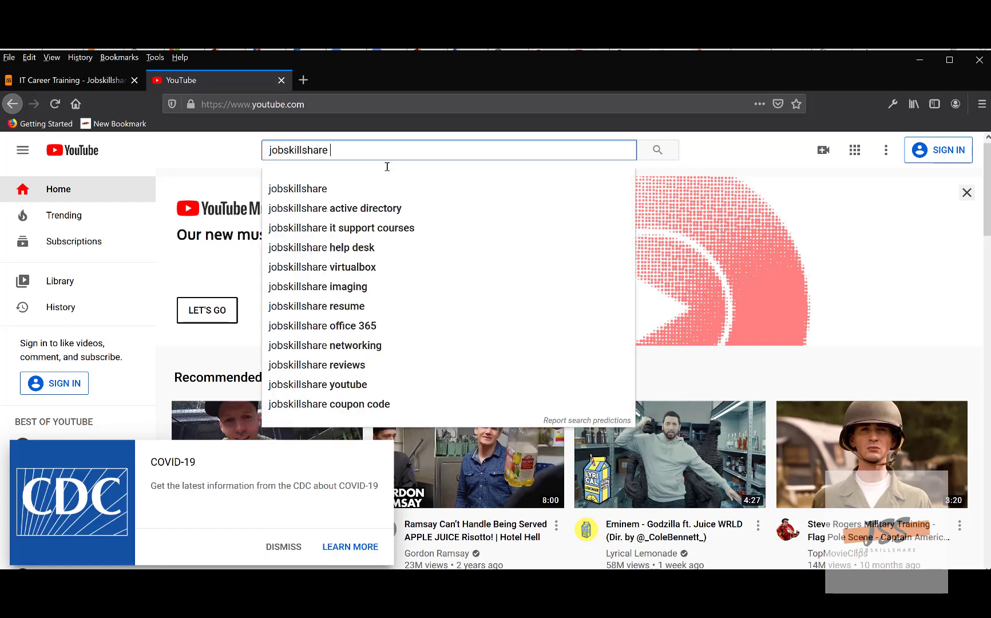
text(spacesniffer)
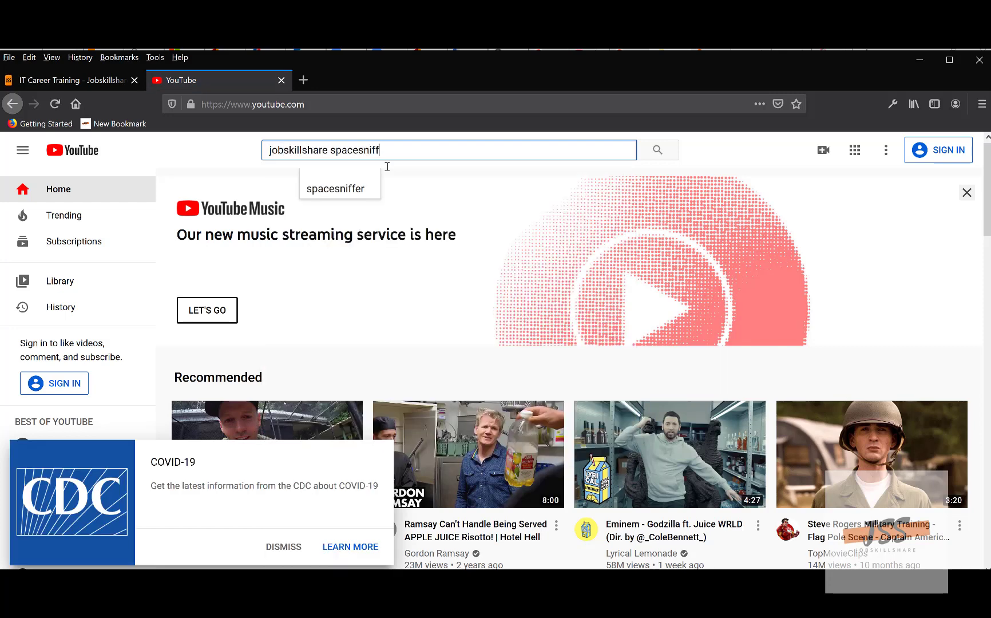
key(Return)
mouse_move(382, 227)
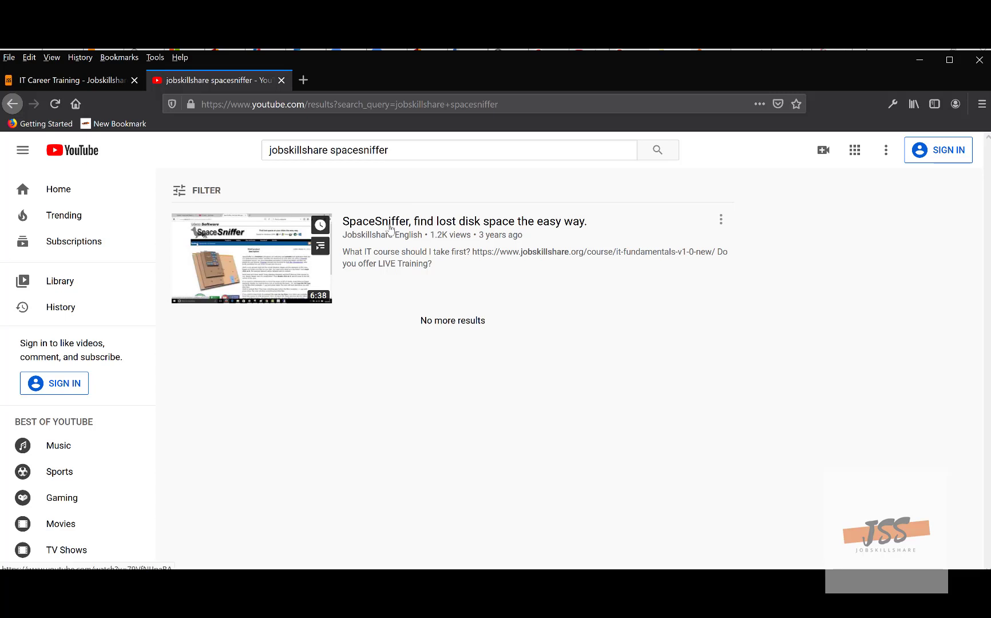